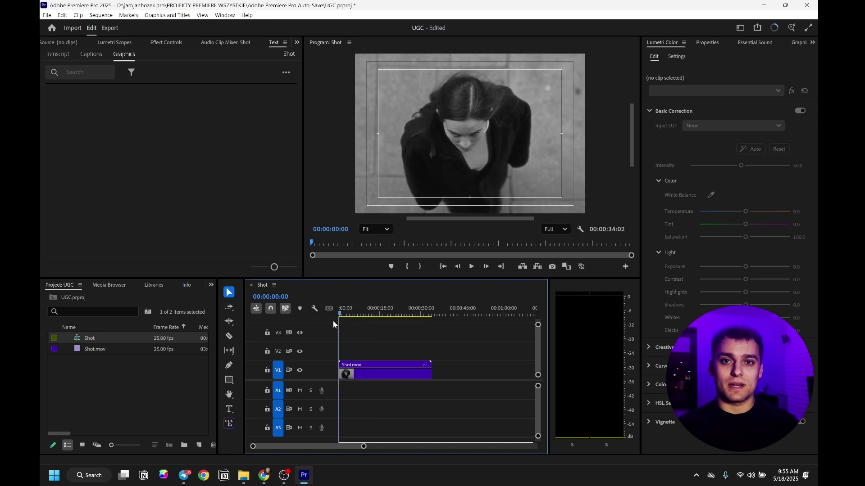
- Ripple-trim the clip's opening to 00:00:03:20 and play back the trimmed sequence
{"action": "left_click_drag", "start_coordinate": [334, 321], "coordinate": [348, 322]}
{"action": "key", "text": "c"}
{"action": "key", "text": "q"}
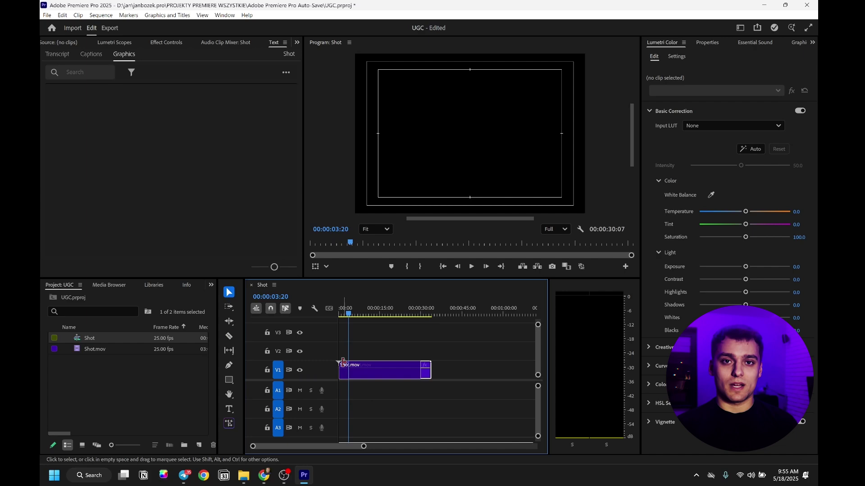
{"action": "key", "text": "v"}
{"action": "key", "text": "space"}
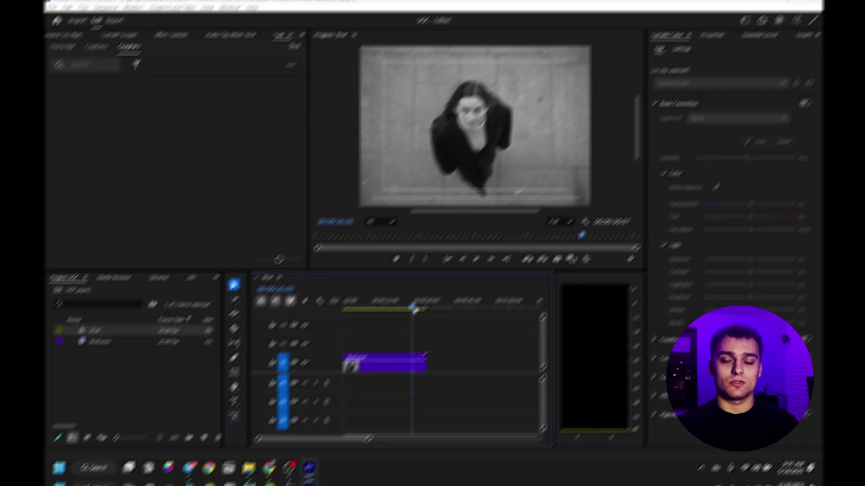
- Export the clip's start and end frames as PNG stills VFX STILL and VFX STILL 2
{"action": "type", "text": "FX STILL"}
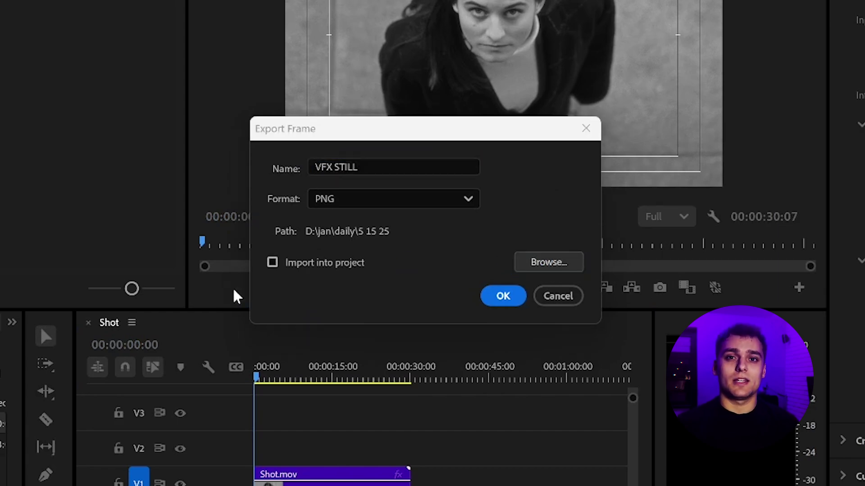
{"action": "key", "text": "Return"}
{"action": "left_click", "coordinate": [410, 379]}
{"action": "left_click", "coordinate": [660, 288]}
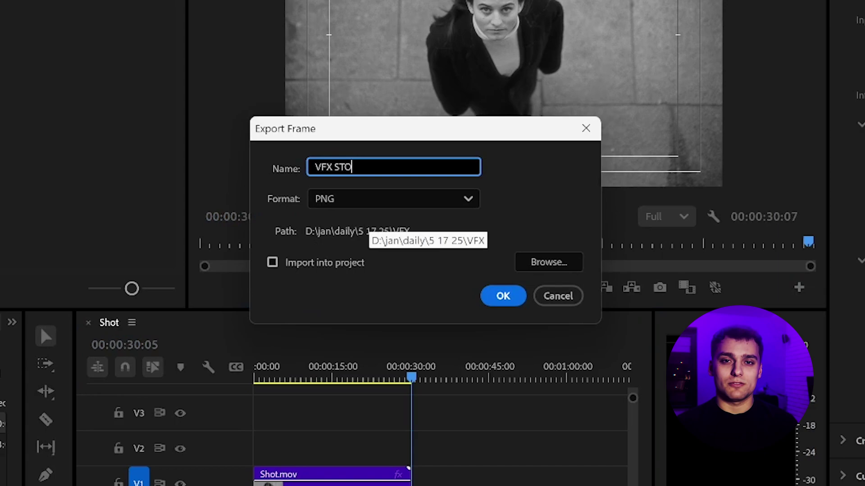
{"action": "type", "text": "2"}
{"action": "key", "text": "Return"}
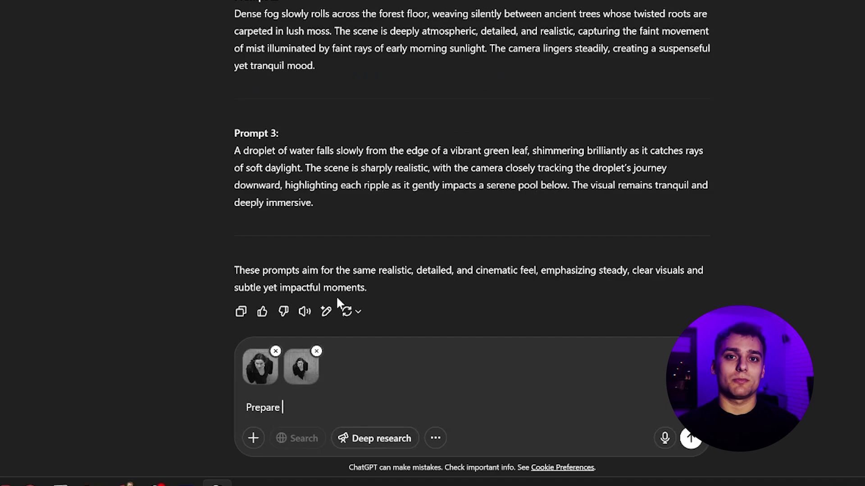
- Ask ChatGPT: 'Prepare similiar prompt style for this scene. Add Angel Wings'
{"action": "type", "text": "miliar prompt st"}
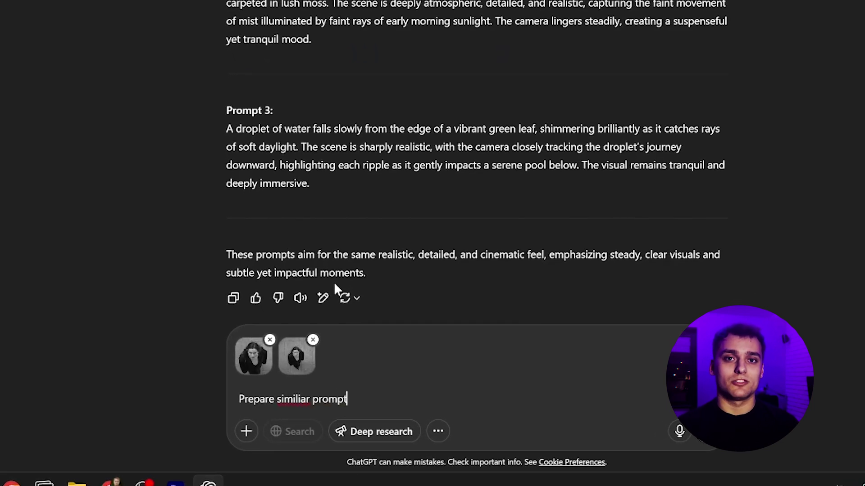
{"action": "type", "text": "yle for t"}
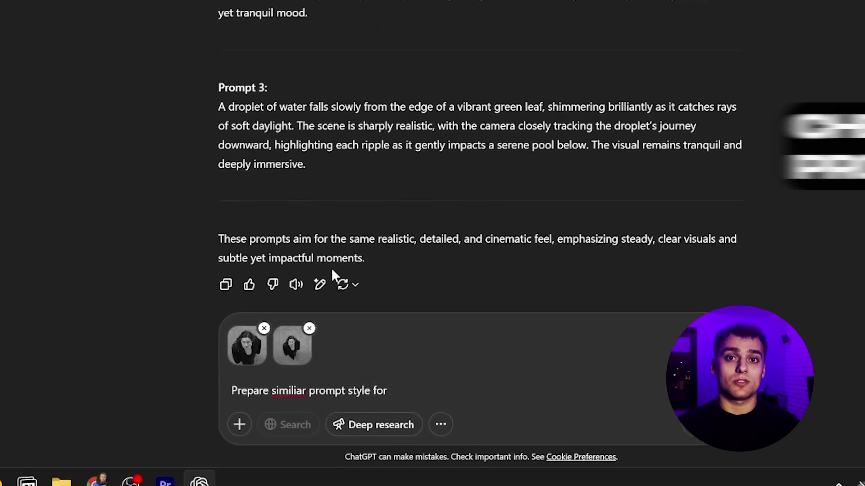
{"action": "type", "text": "his sc"}
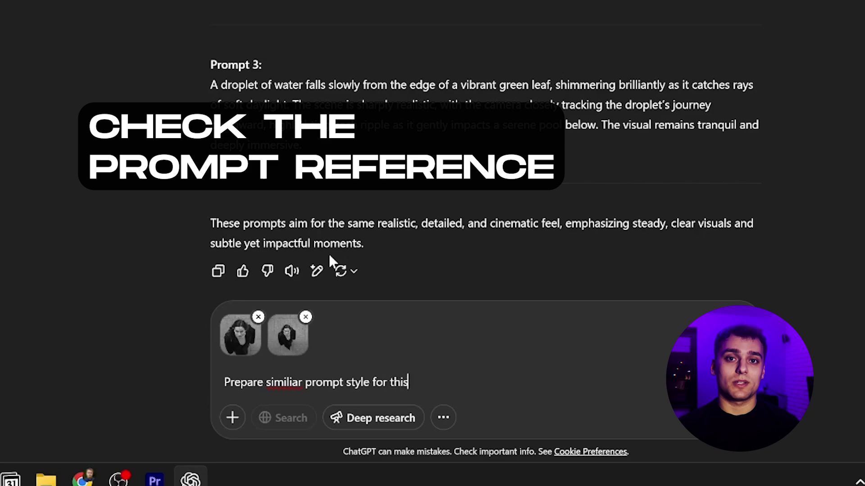
{"action": "type", "text": "ene. Add"}
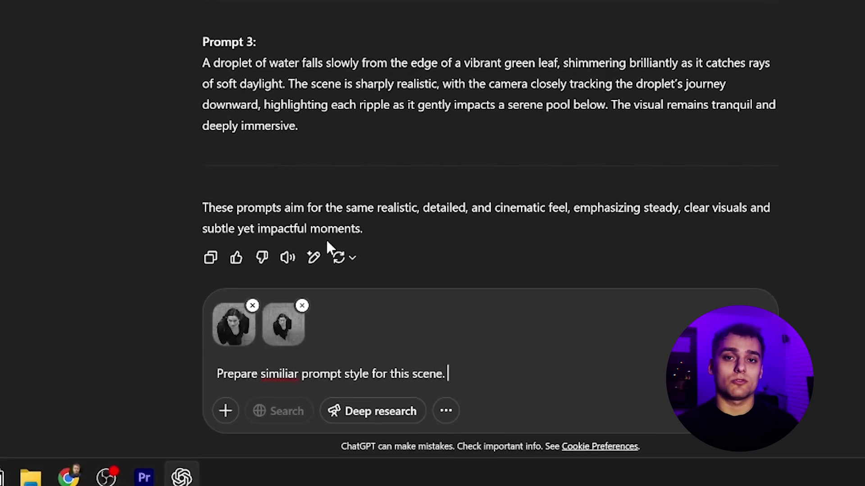
{"action": "type", "text": " Ange"}
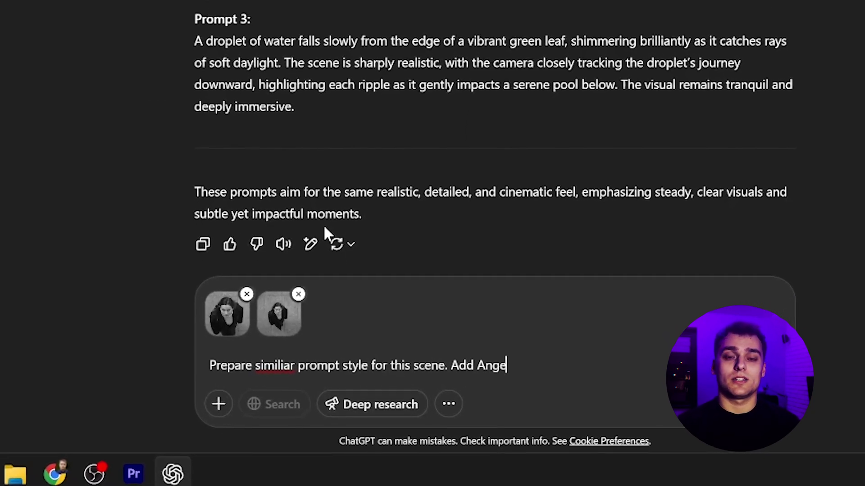
{"action": "type", "text": "l Wings"}
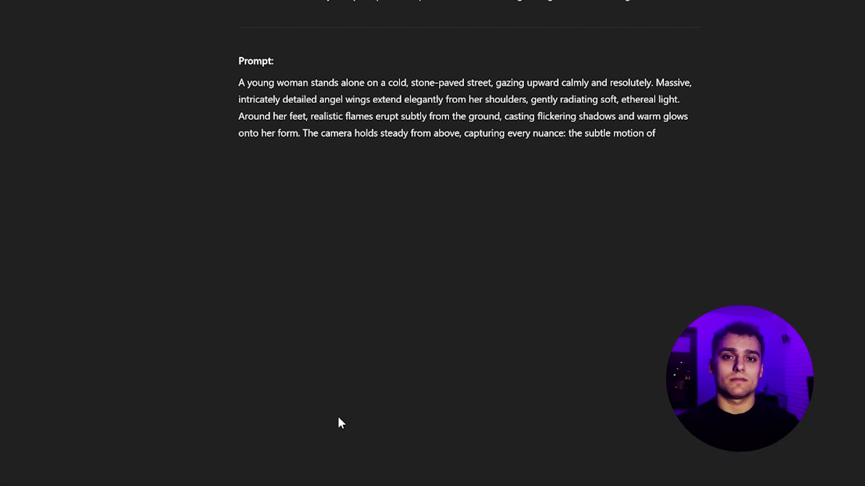
- Copy the ChatGPT prompt and load both VFX stills into Kling's Elements image slots
{"action": "left_click_drag", "start_coordinate": [637, 151], "coordinate": [636, 244]}
{"action": "key", "text": "ctrl+c"}
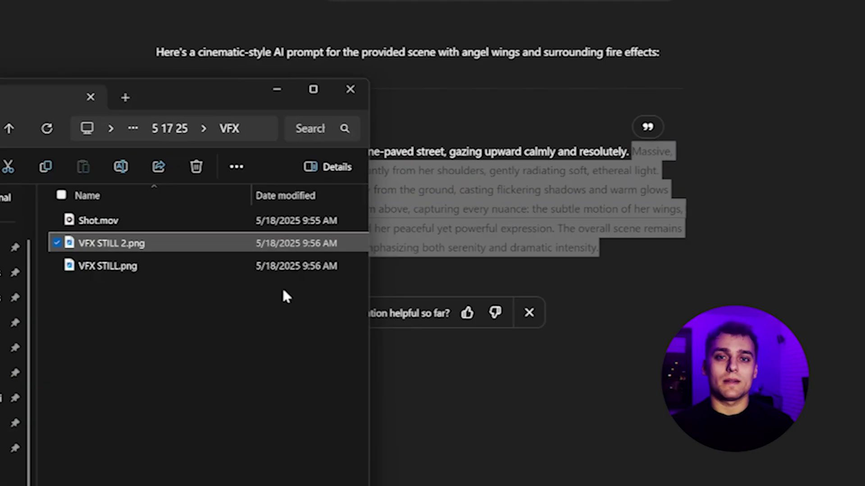
{"action": "left_click", "coordinate": [140, 93]}
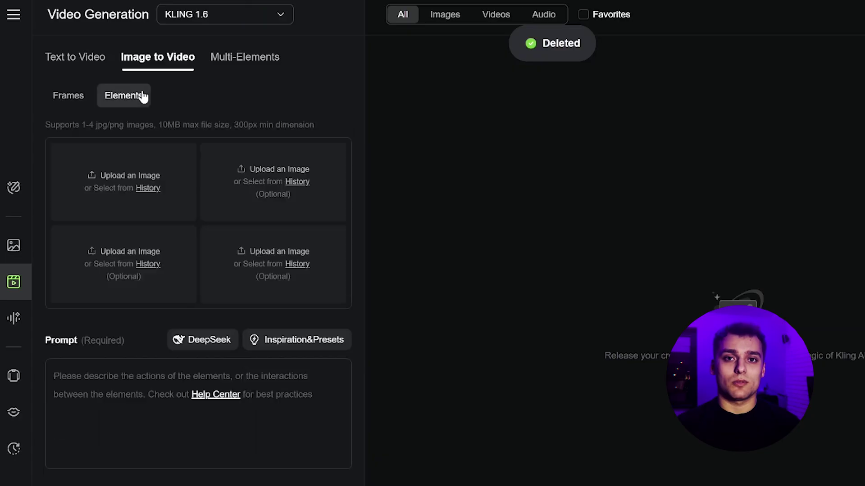
{"action": "left_click", "coordinate": [141, 173]}
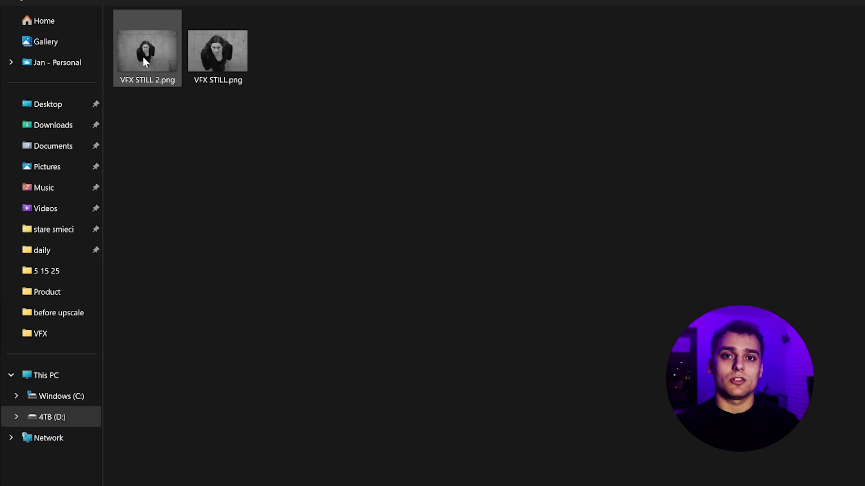
{"action": "double_click", "coordinate": [231, 59]}
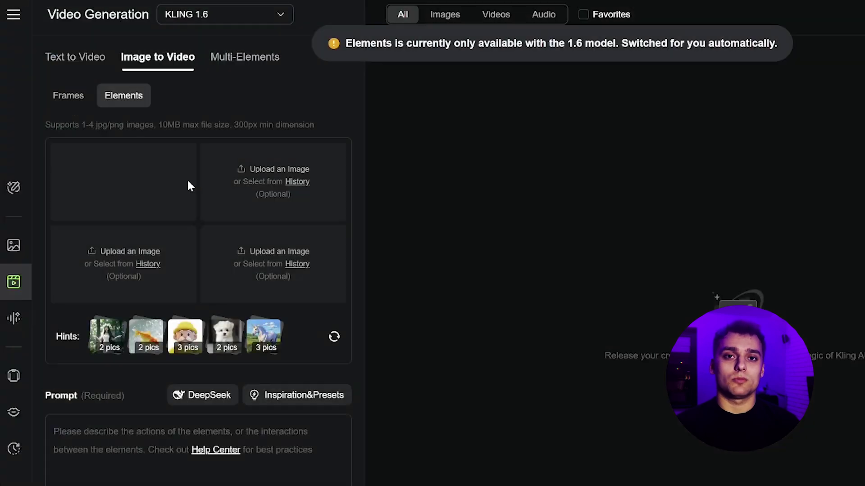
{"action": "left_click", "coordinate": [258, 164]}
{"action": "double_click", "coordinate": [166, 72]}
- Paste the angel-wings prompt into Kling's prompt box and review it
{"action": "left_click", "coordinate": [122, 436]}
{"action": "key", "text": "ctrl+v"}
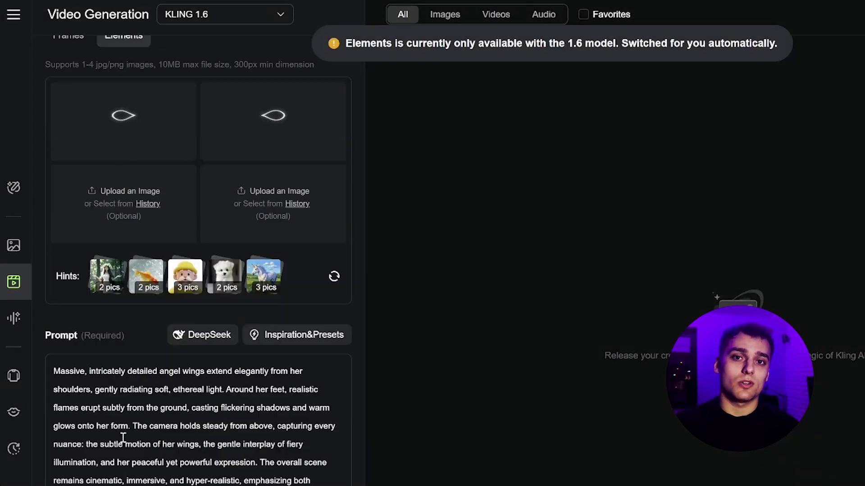
{"action": "scroll", "coordinate": [252, 461], "scroll_direction": "down", "scroll_amount": 2}
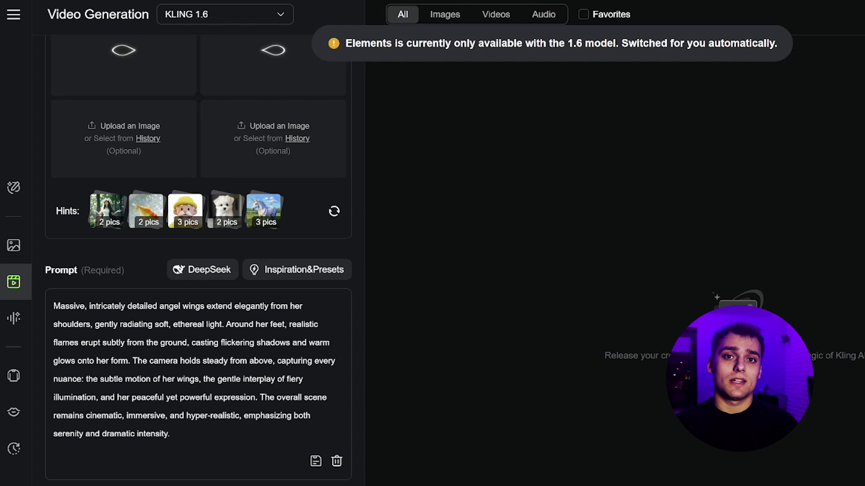
{"action": "scroll", "coordinate": [213, 459], "scroll_direction": "up", "scroll_amount": 3}
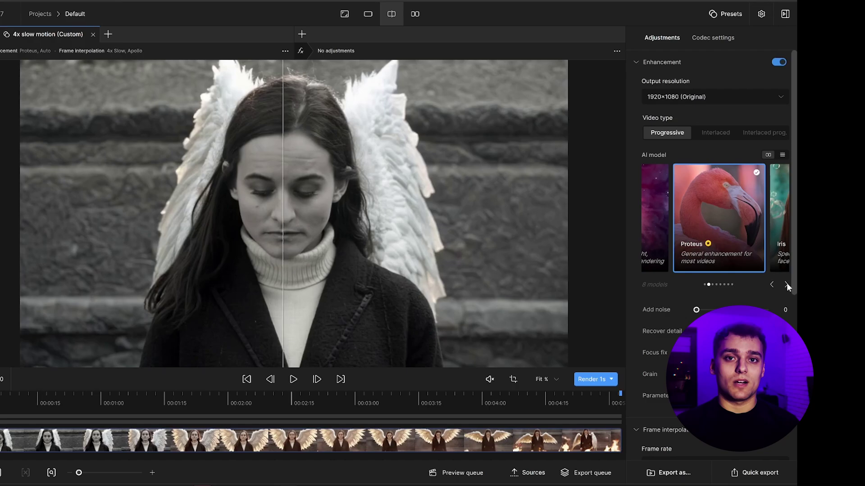
- Browse the Topaz AI model carousel to Rhea and select it
{"action": "left_click", "coordinate": [784, 286]}
{"action": "left_click", "coordinate": [784, 286]}
{"action": "left_click", "coordinate": [704, 308]}
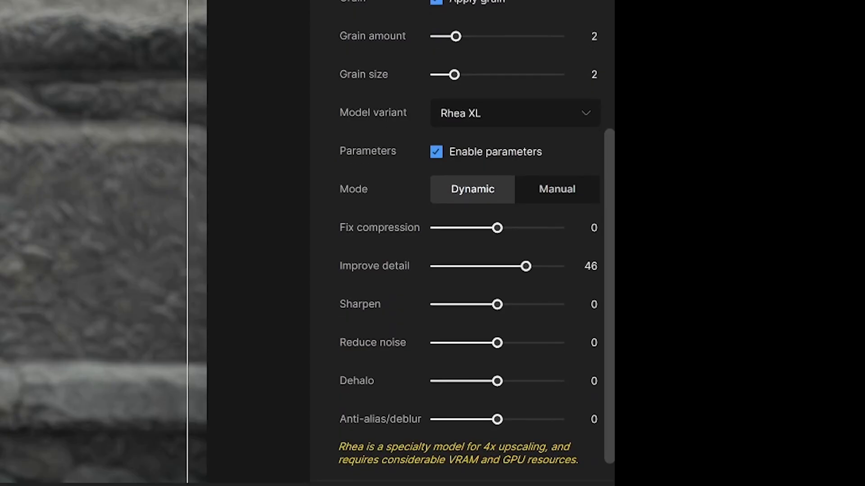
{"action": "scroll", "coordinate": [664, 316], "scroll_direction": "down", "scroll_amount": 2}
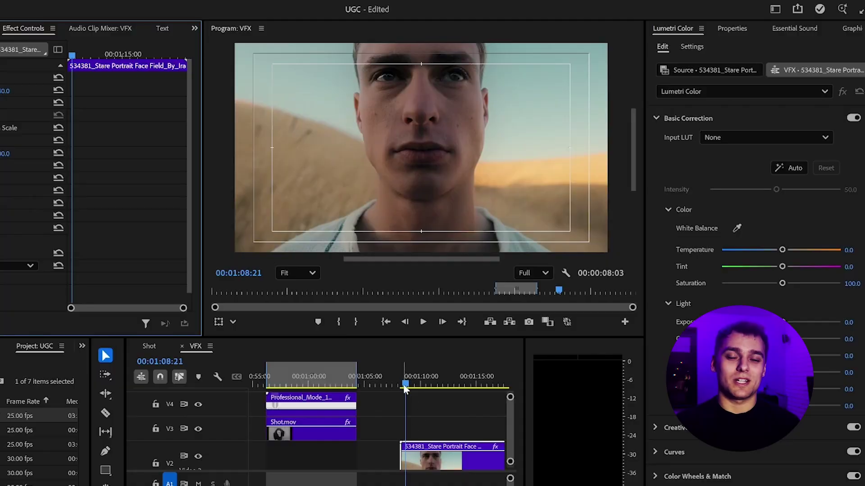
- Export a slightly earlier portrait frame as a still, declining to overwrite the existing file
{"action": "left_click_drag", "start_coordinate": [405, 388], "coordinate": [401, 372]}
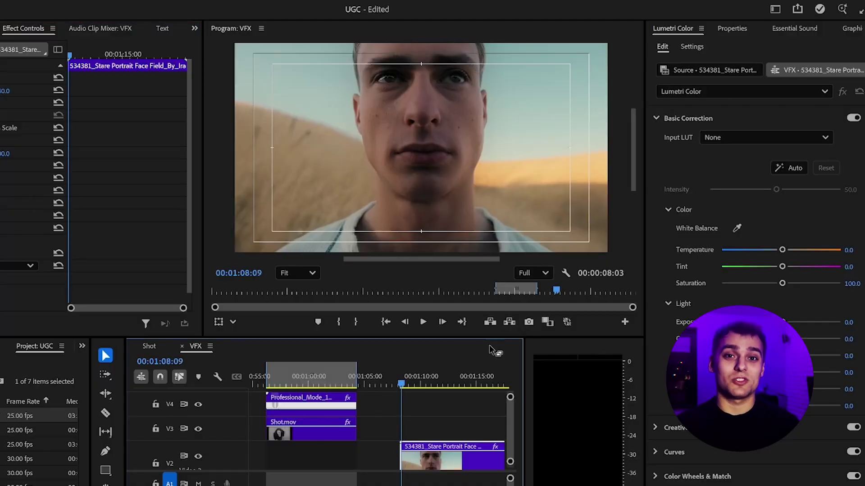
{"action": "left_click", "coordinate": [529, 321]}
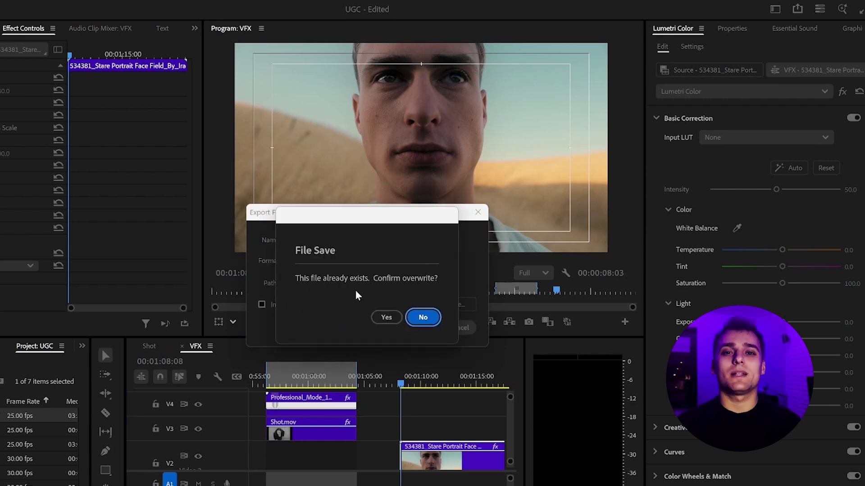
{"action": "left_click", "coordinate": [417, 317]}
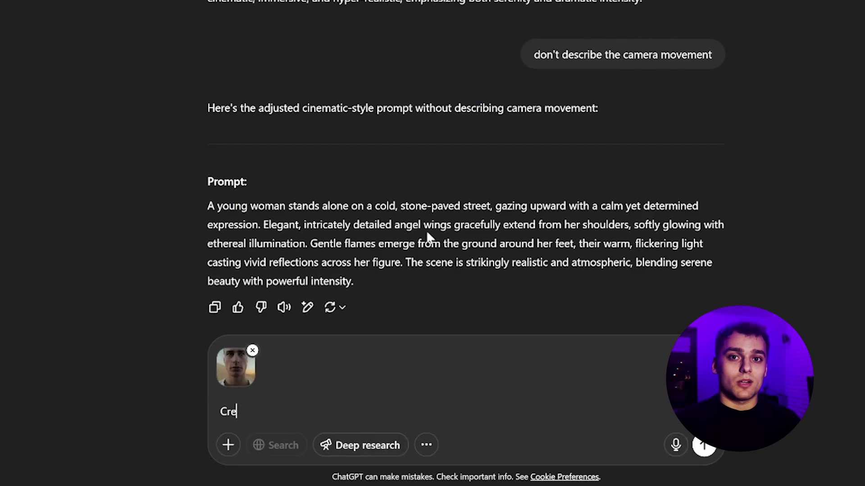
- Write the ChatGPT request 'Create prompt where half of the face becomes cyborg'
{"action": "type", "text": "eate prom"}
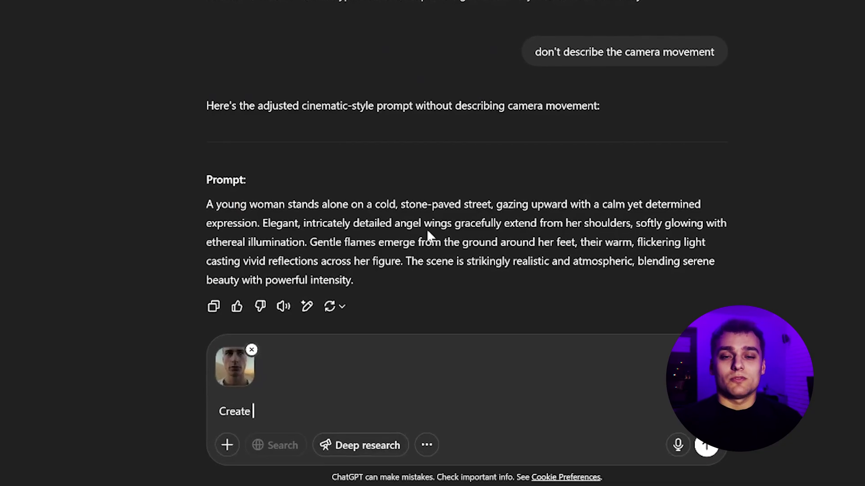
{"action": "type", "text": "pt where "}
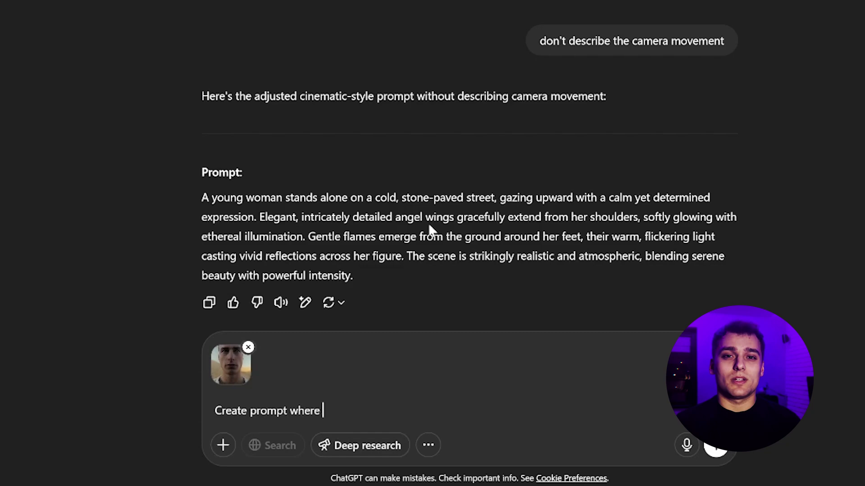
{"action": "type", "text": "half o"}
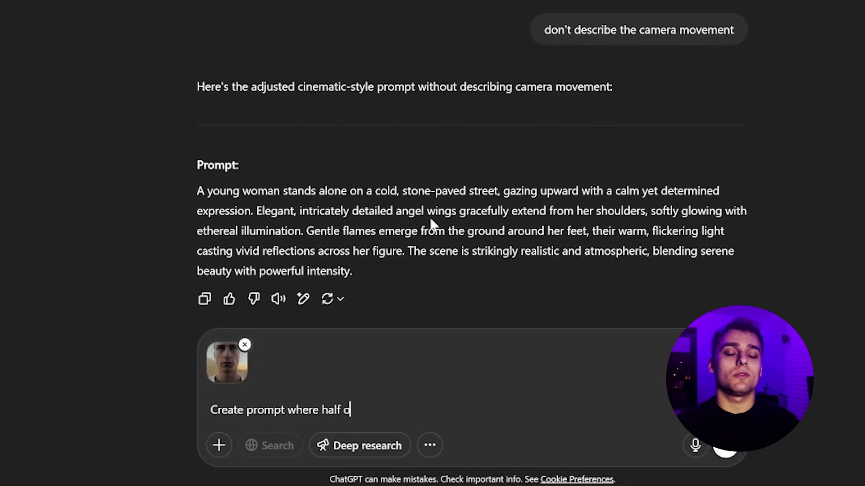
{"action": "type", "text": "f the face bec"}
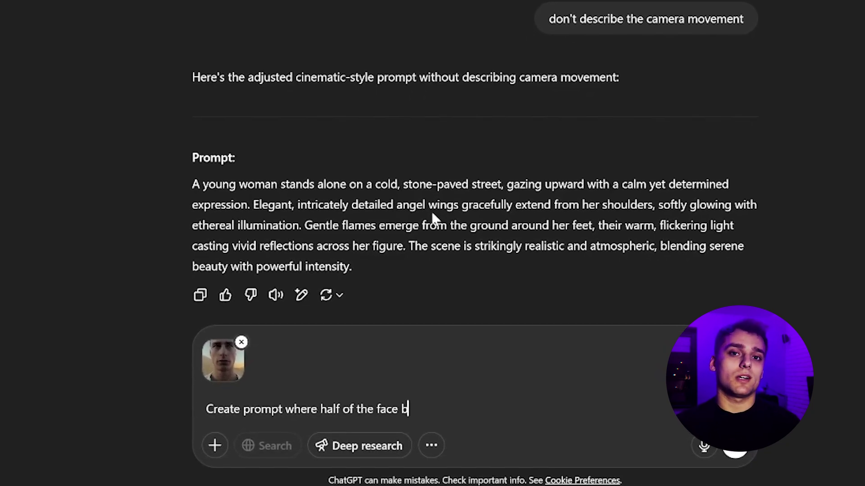
{"action": "type", "text": "omes "}
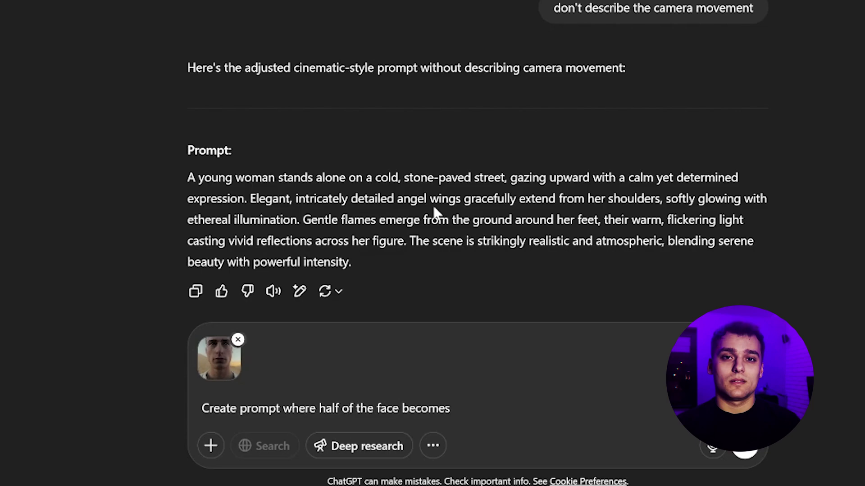
{"action": "type", "text": "cybo"}
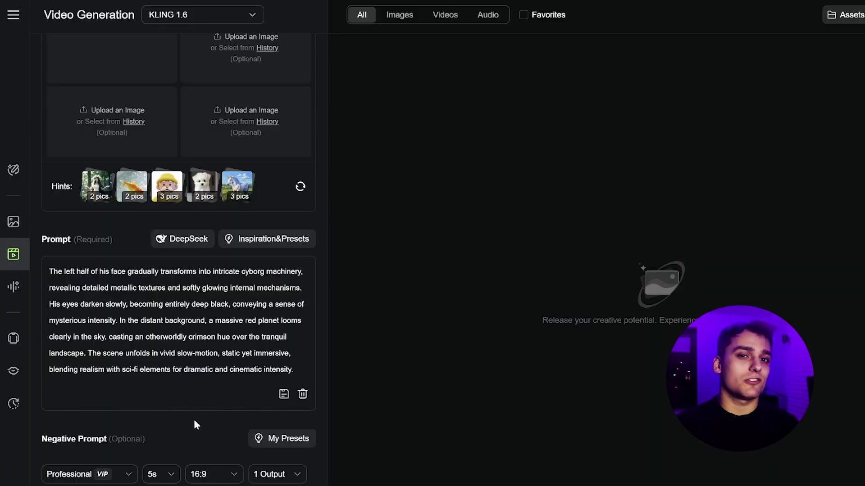
{"action": "scroll", "coordinate": [195, 422], "scroll_direction": "up", "scroll_amount": 3}
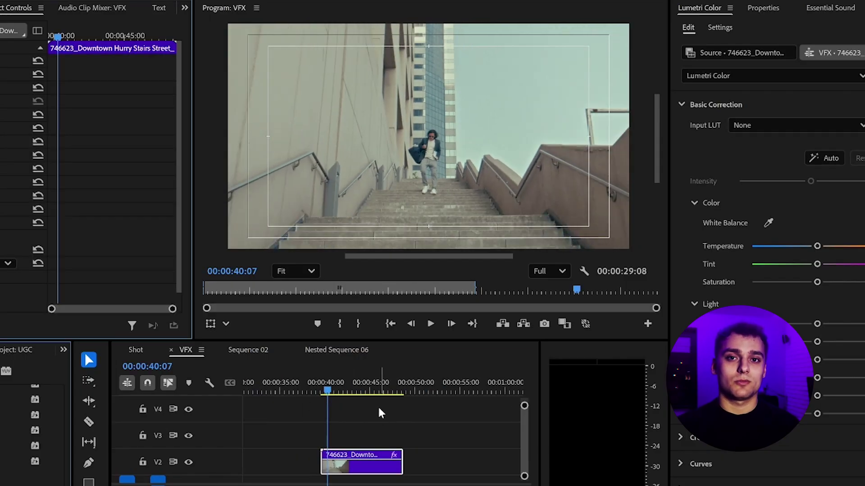
- Scrub to the frame where the crop animation begins and start exporting it as a still
{"action": "left_click", "coordinate": [383, 391]}
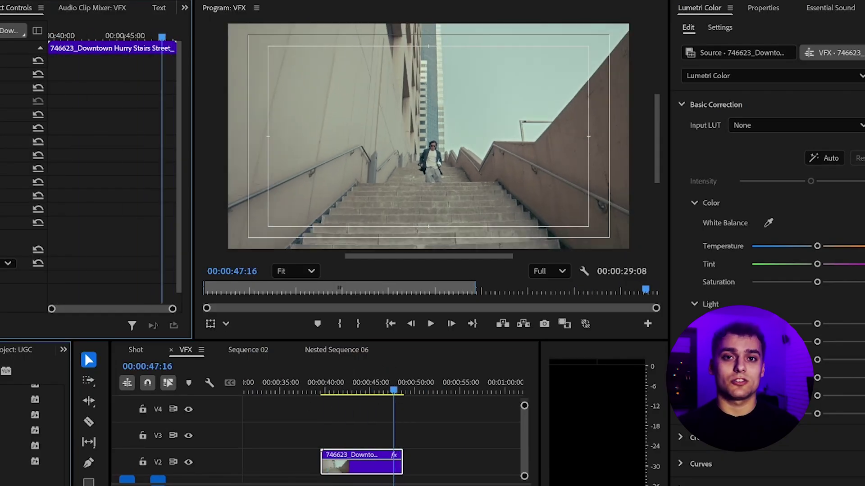
{"action": "left_click", "coordinate": [404, 392]}
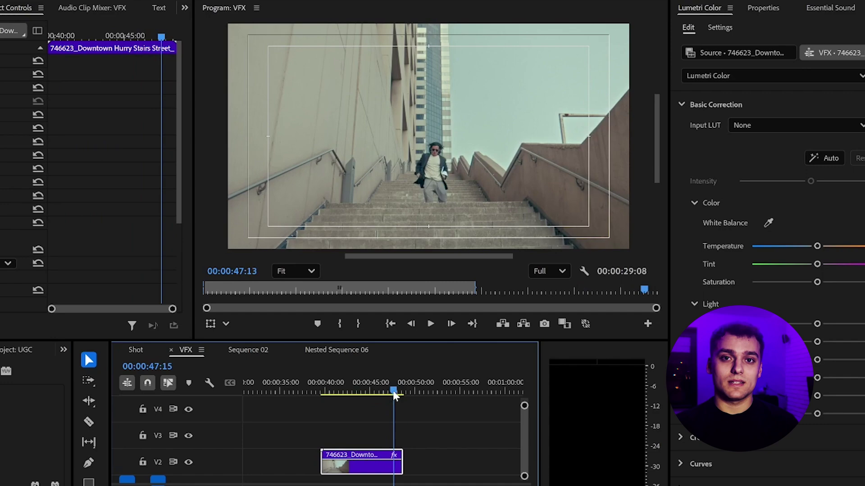
{"action": "left_click", "coordinate": [324, 392]}
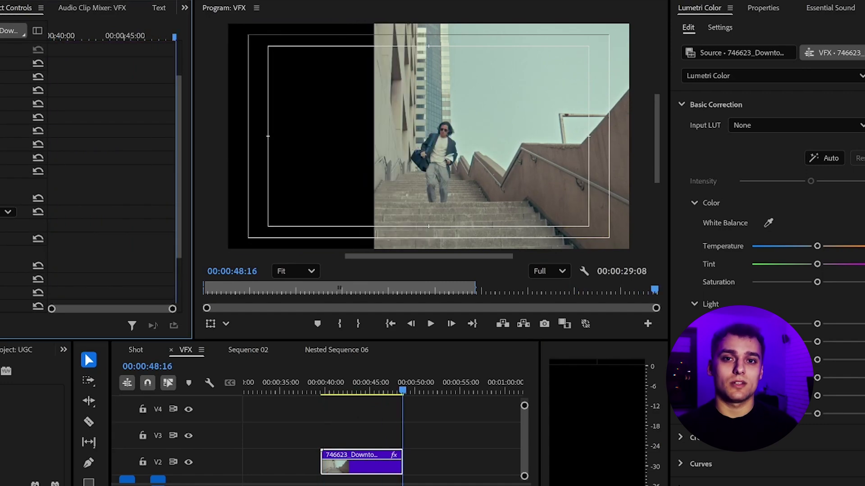
{"action": "left_click", "coordinate": [337, 391]}
{"action": "left_click", "coordinate": [321, 391]}
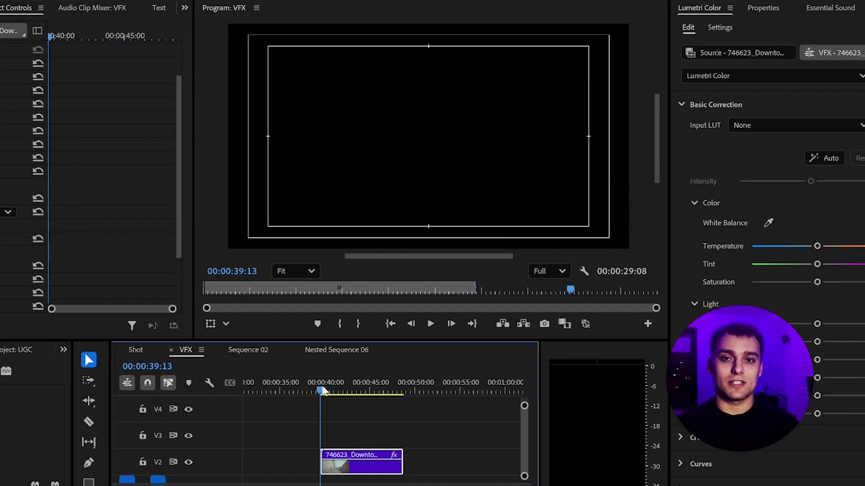
{"action": "left_click", "coordinate": [406, 389]}
{"action": "left_click", "coordinate": [341, 392]}
{"action": "left_click", "coordinate": [322, 391]}
{"action": "left_click", "coordinate": [545, 323]}
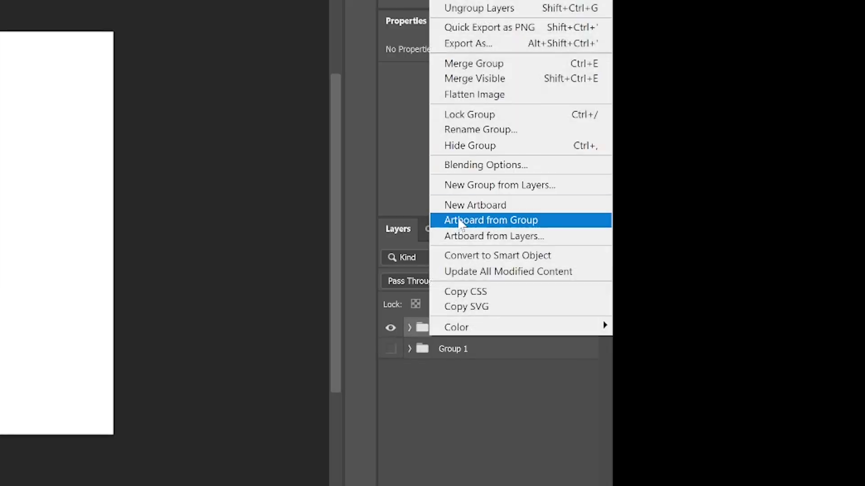
- Convert Group 1 copy to a smart object, then bring up actions for the selection
{"action": "left_click", "coordinate": [466, 255]}
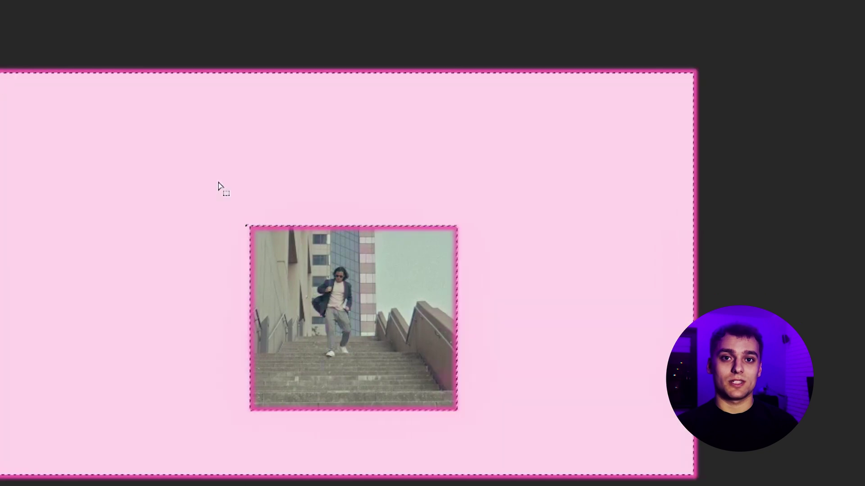
{"action": "right_click", "coordinate": [192, 241]}
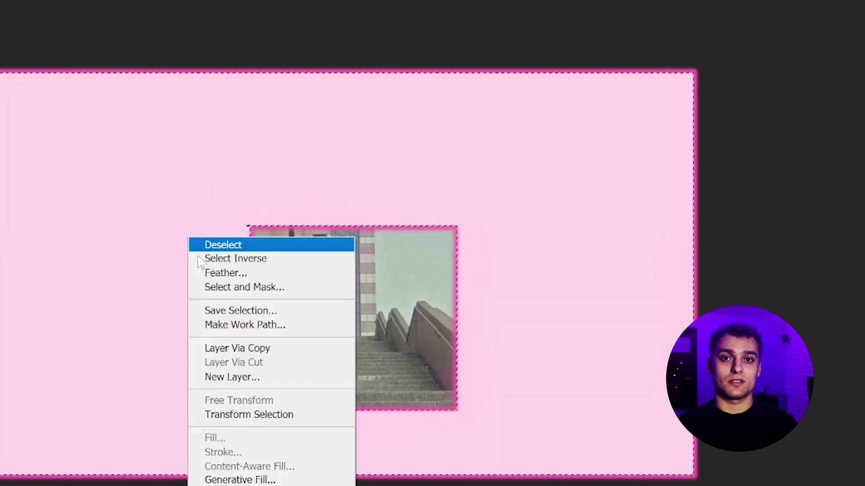
- Enter the Generative Fill prompt 'Futuristic Sci Fi City, Mars planet'
{"action": "type", "text": "F"}
{"action": "type", "text": "u"}
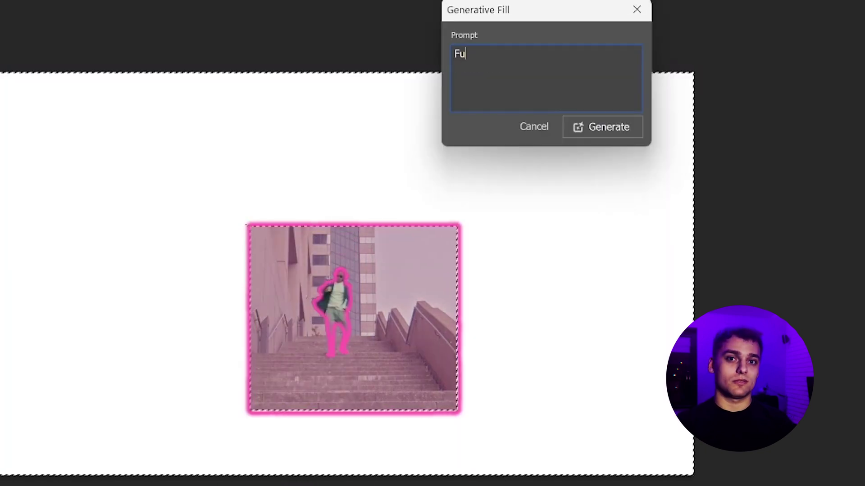
{"action": "type", "text": "turistic S"}
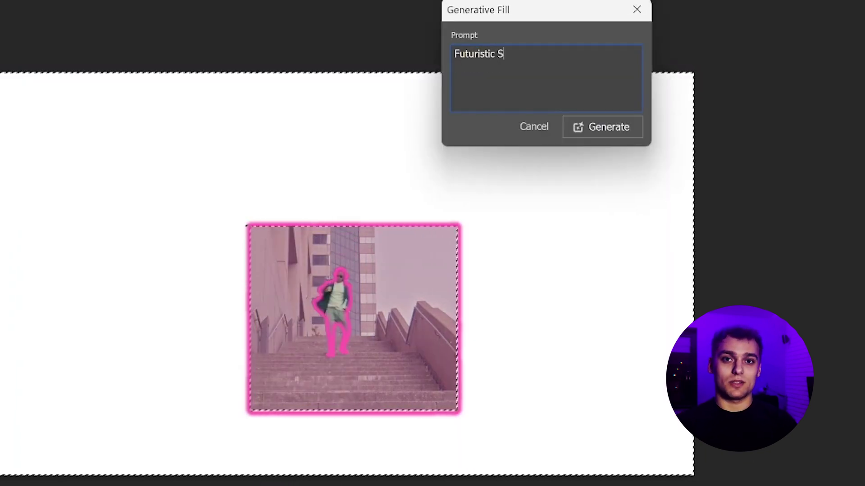
{"action": "type", "text": "ci Fi City, Mars planbe"}
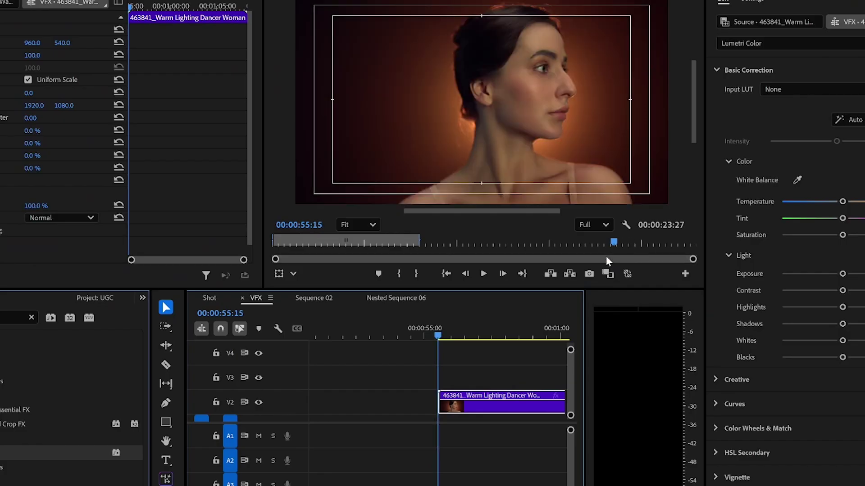
- Export the current warm-lighting dancer frame as a PNG still
{"action": "left_click", "coordinate": [589, 274]}
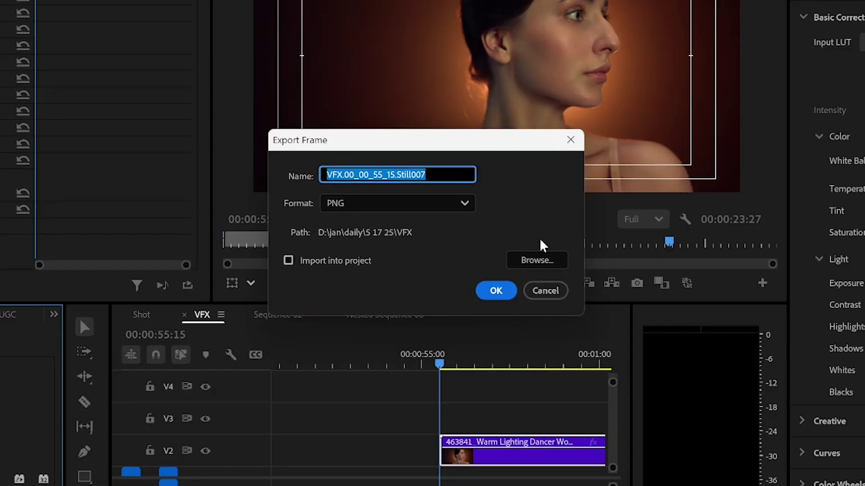
- Ask ChatGPT for a 'Magic visual version' prompt of the dancer frame, then load Frame 1.png for editing
{"action": "key", "text": "Return"}
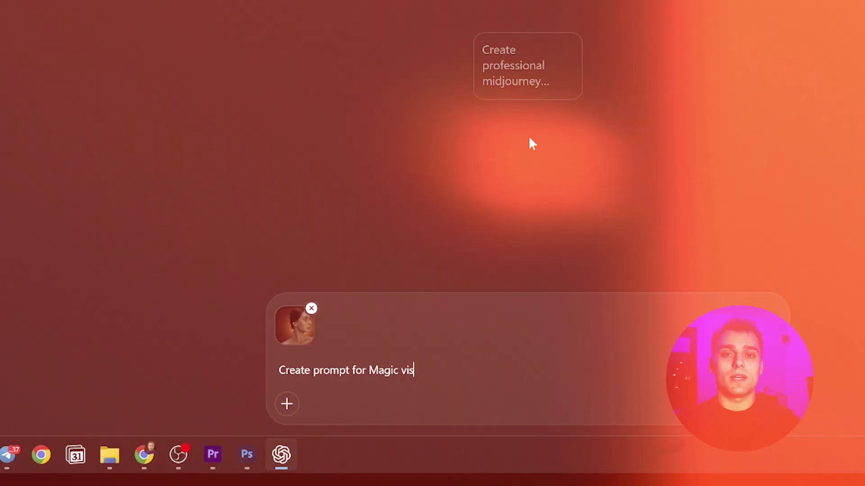
{"action": "type", "text": "ual version of this."}
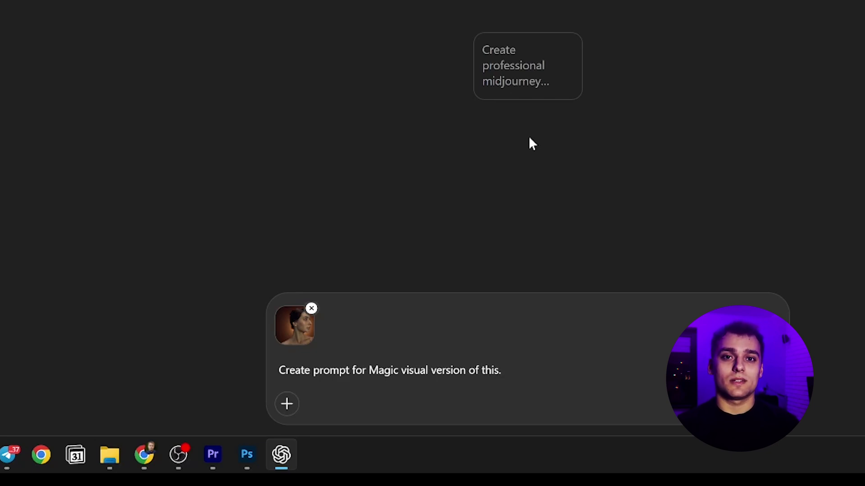
{"action": "key", "text": "Return"}
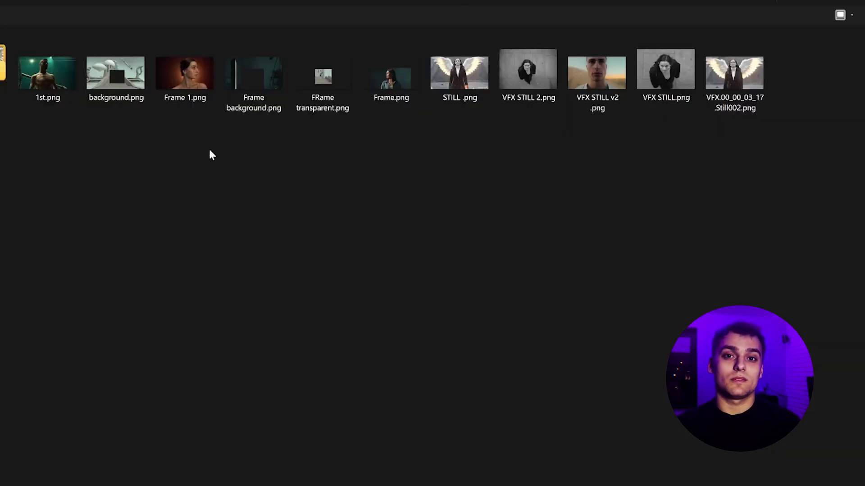
{"action": "double_click", "coordinate": [192, 92]}
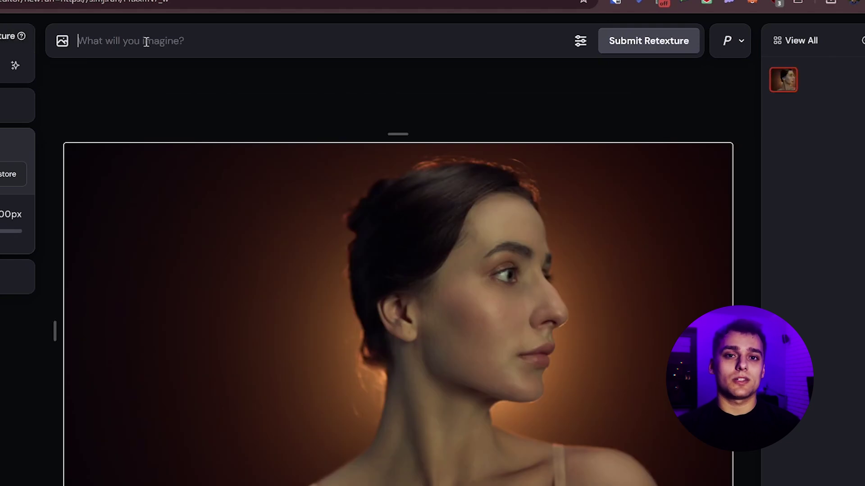
- Paste the Frozen-style prompt, submit the retexture of the dancer portrait, and browse the variants
{"action": "type", "text": "ultrarealistic profile portrait of a young woman with smooth skin, elegant bone structure, dark hair tied back, glowing icy blue magic runes softly orbiting around her, gentle snowfall particles in the air, enchanted frost shimmer on her face and neck, backlit with cold blue ambient light, soft cinematic lighting, mystical Frozen-inspired winter atmosphere"}
{"action": "left_click", "coordinate": [612, 50]}
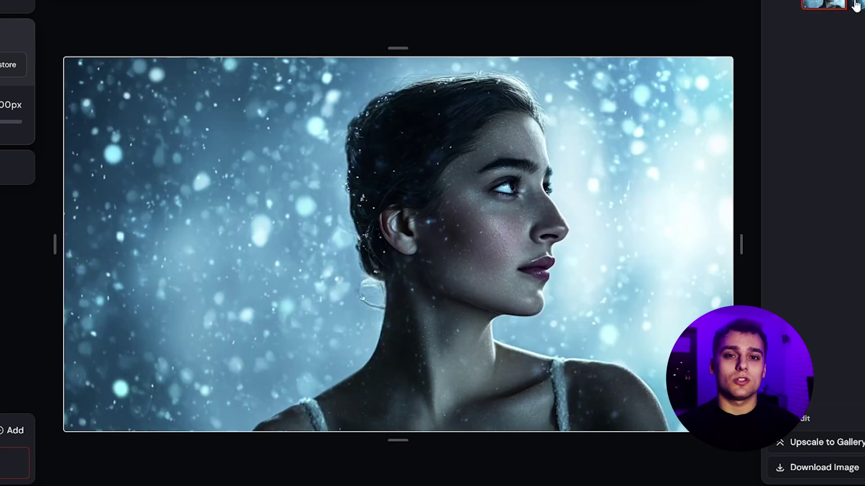
{"action": "left_click", "coordinate": [856, 5]}
{"action": "left_click", "coordinate": [859, 2]}
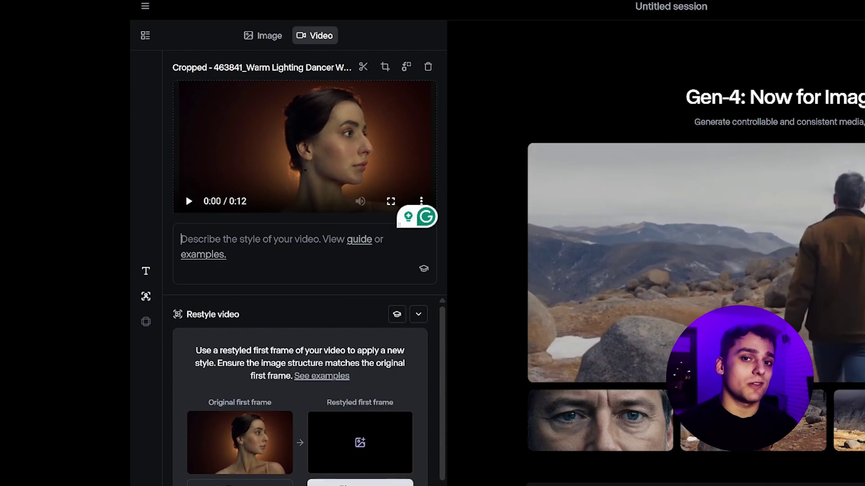
- Upload the icy snow portrait as the restyled first frame of the dancer video
{"action": "left_click", "coordinate": [350, 464]}
{"action": "double_click", "coordinate": [759, 48]}
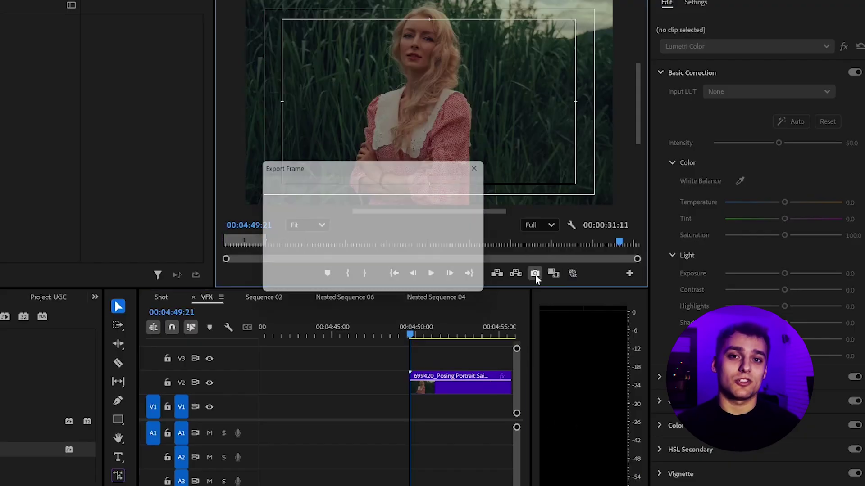
- Export the current frame of the woman-in-the-grass clip as a PNG named 1
{"action": "left_click", "coordinate": [466, 279]}
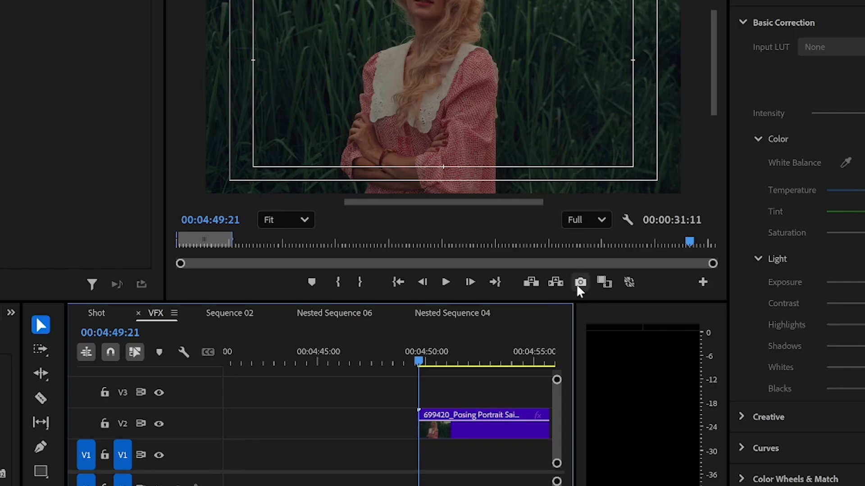
{"action": "left_click", "coordinate": [580, 283]}
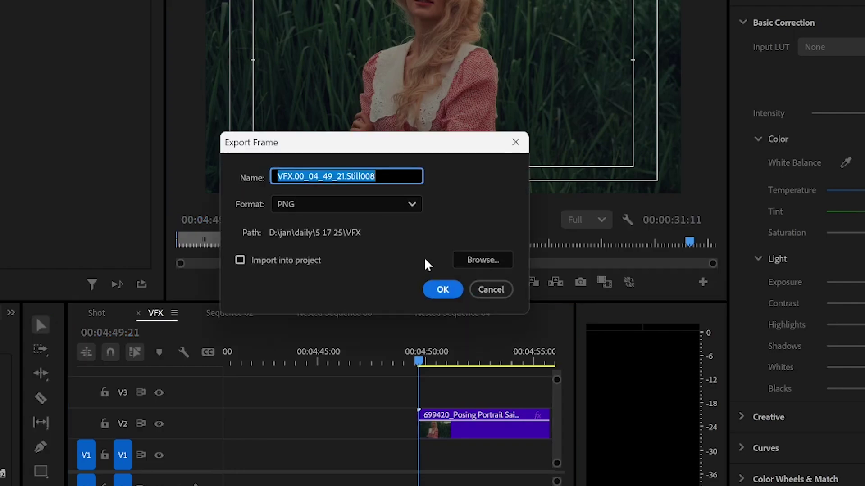
{"action": "type", "text": "1"}
{"action": "left_click", "coordinate": [439, 289]}
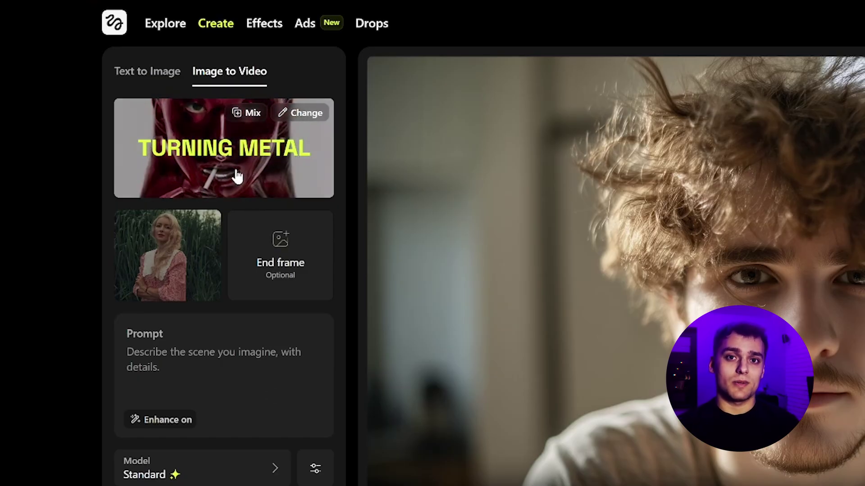
- Mix the Morphskin effect into the Turning Metal effect for the grass portrait
{"action": "left_click", "coordinate": [246, 113]}
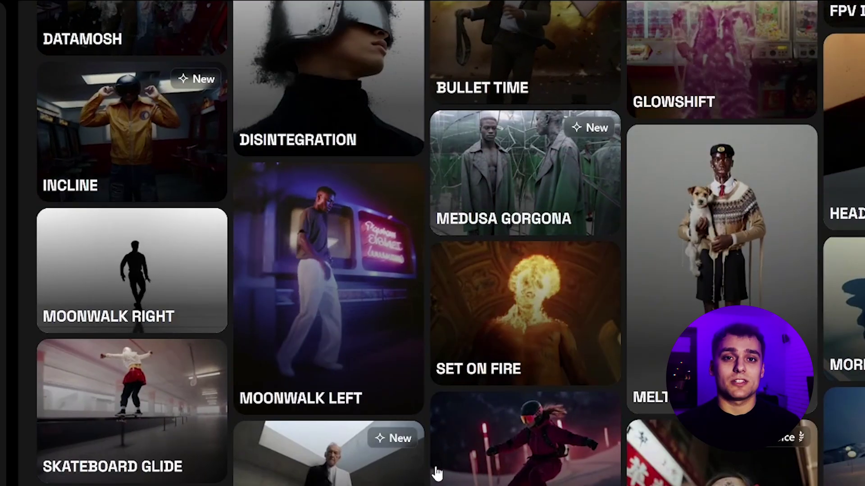
- Replace the effect mix with the Set On Fire preset, costing 10 credits
{"action": "left_click", "coordinate": [512, 321]}
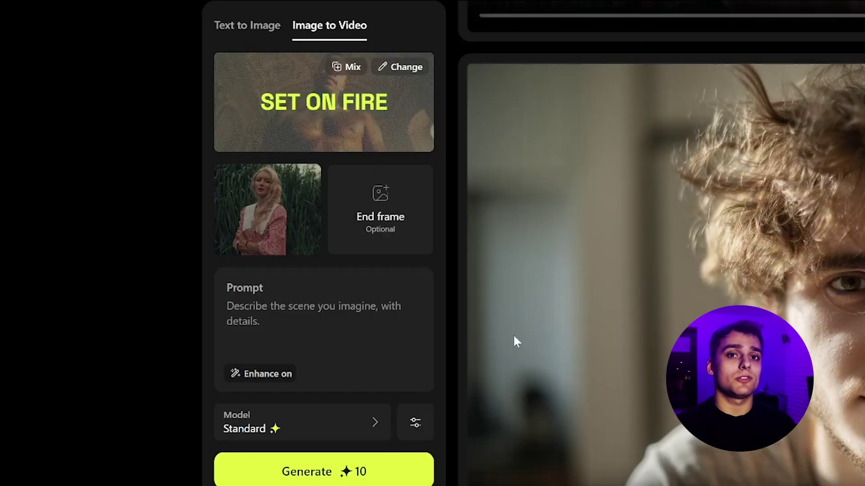